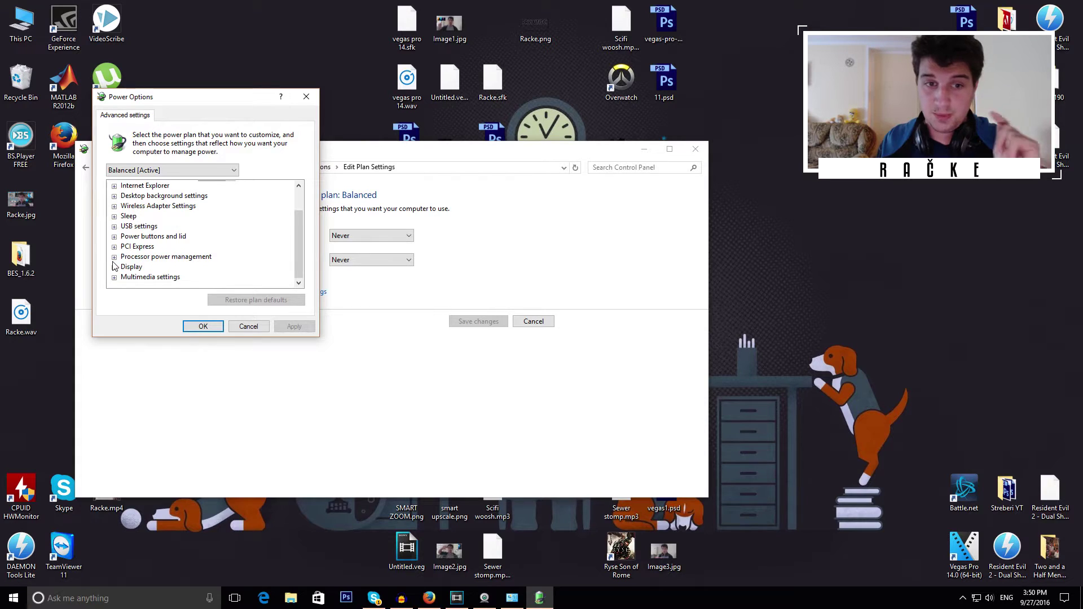
Expand the Processor power management settings of the Balanced plan and select Minimum processor state
left_click(114, 257)
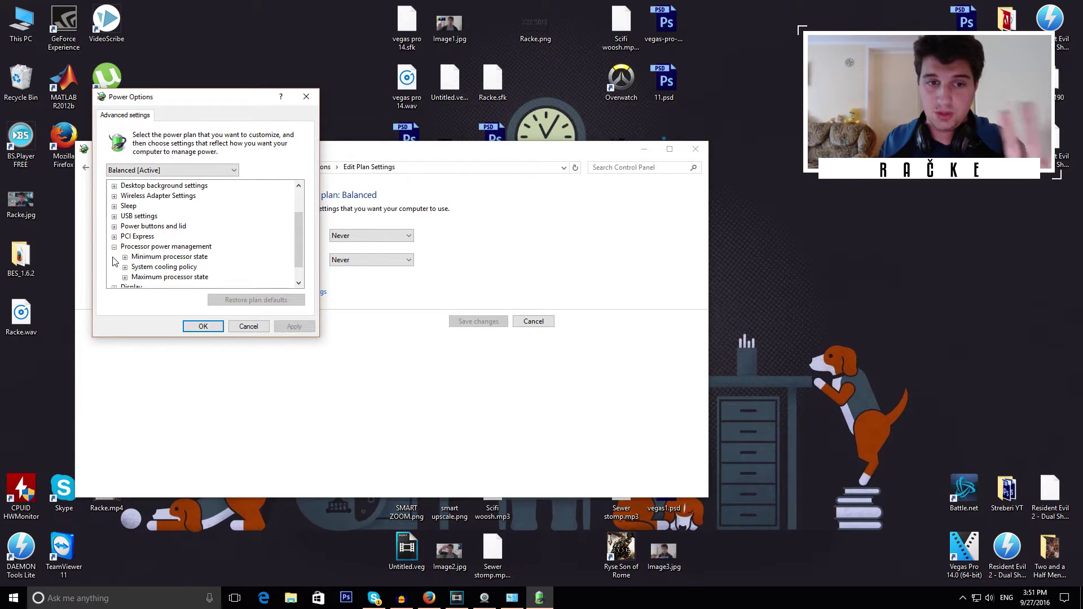
left_click(138, 257)
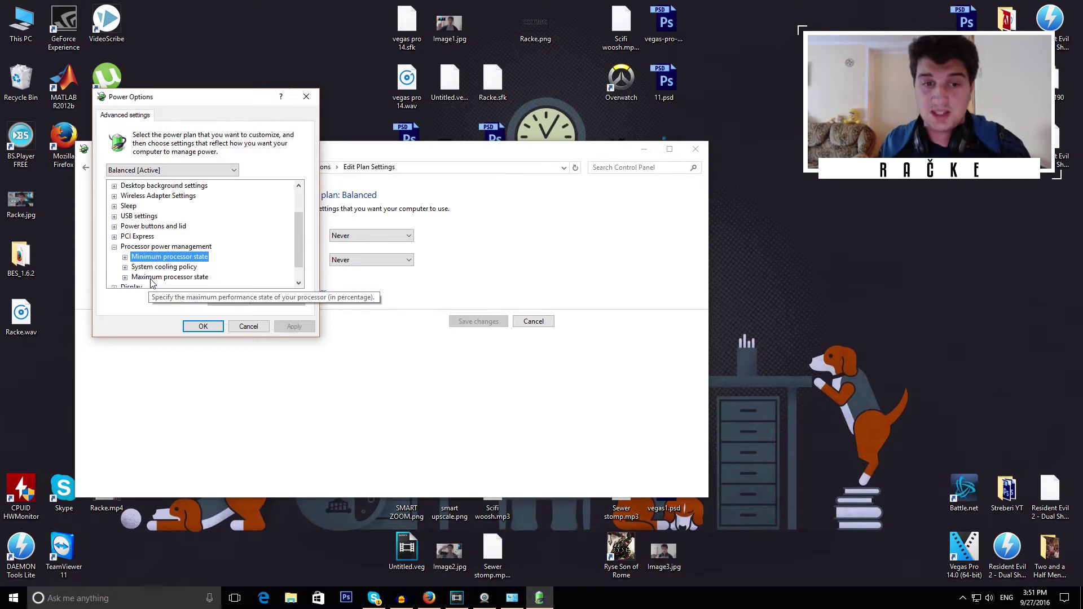
Switch to Vegas Pro, render the project to Untitled.mp4, and open Task Manager alongside it
left_click(456, 598)
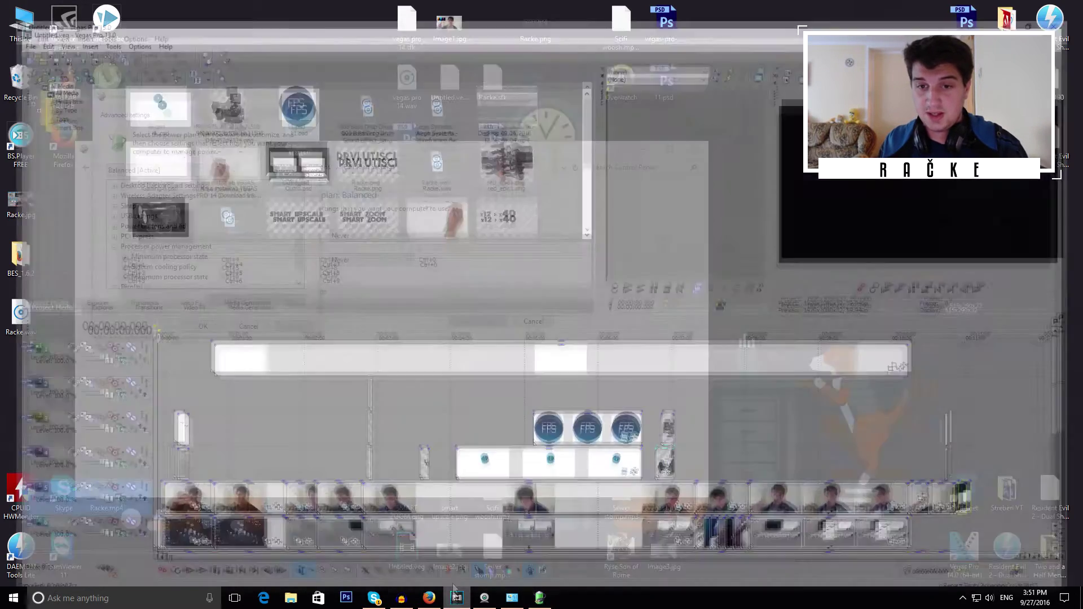
left_click(9, 18)
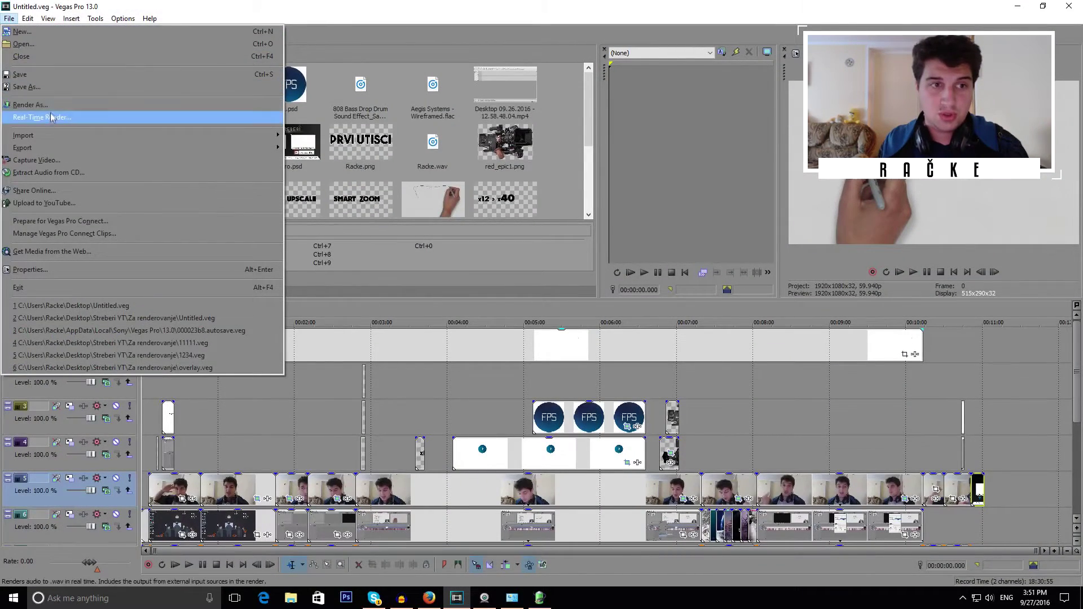
left_click(53, 106)
key("Return")
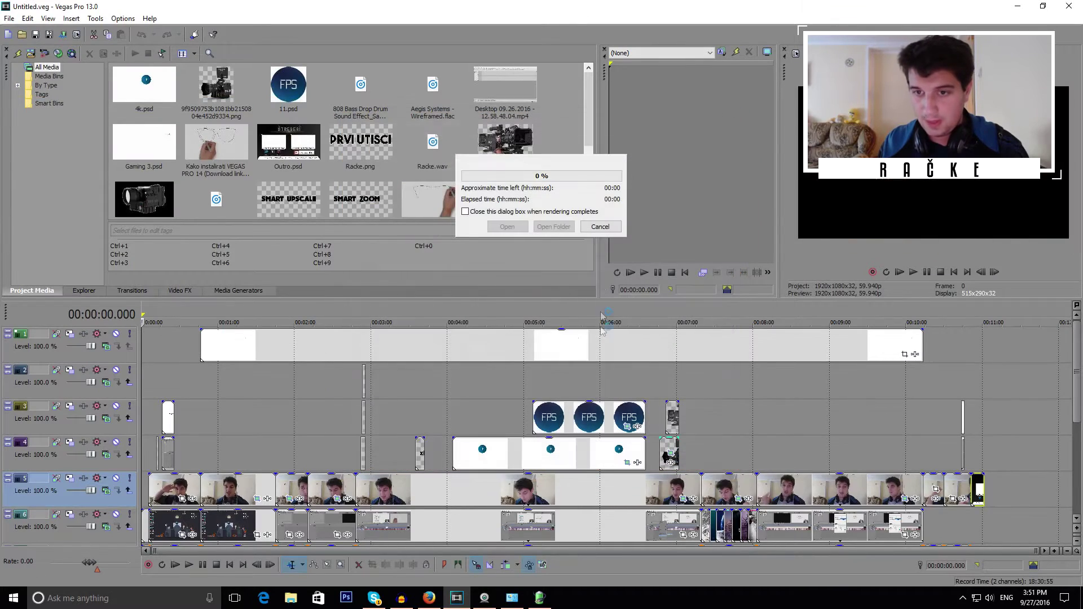
key("ctrl+alt+Delete")
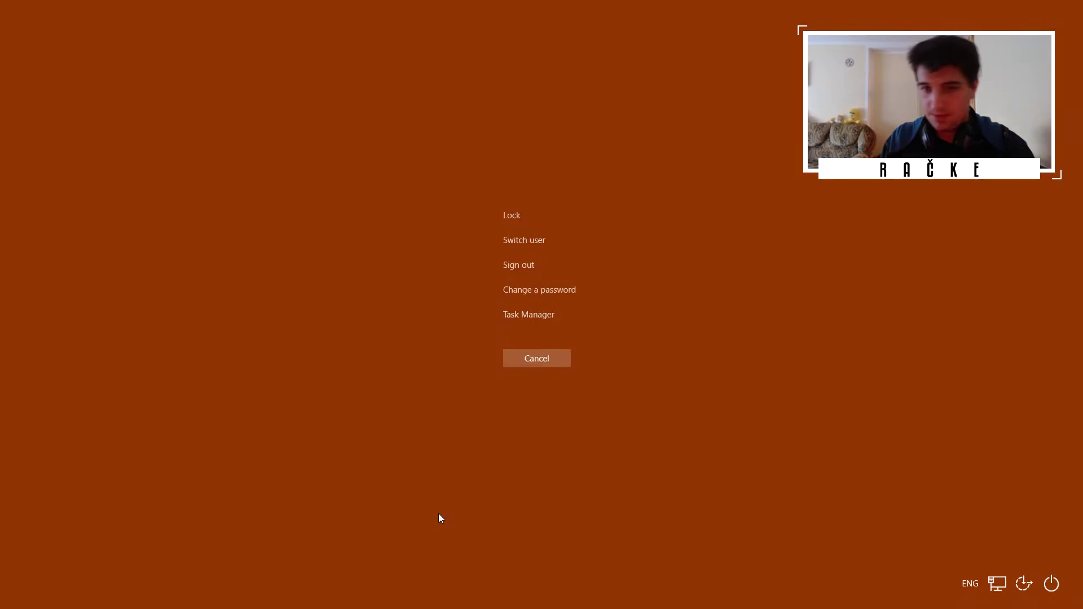
left_click(505, 356)
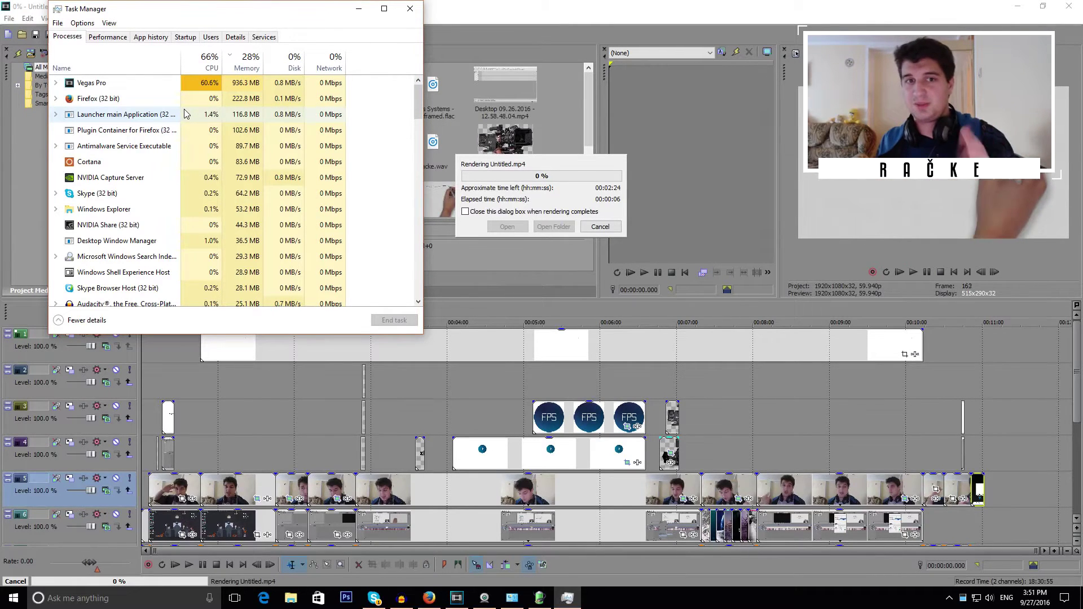
Bring the Power Options dialog beside Task Manager and expand its Maximum processor state setting
left_click(540, 600)
left_click_drag(213, 100, 473, 86)
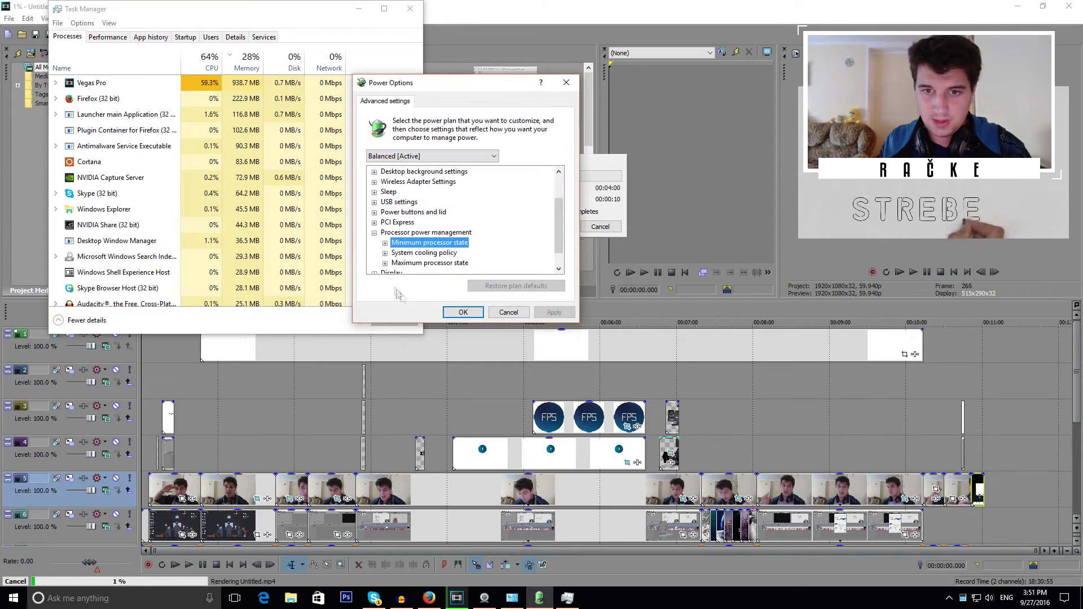
left_click(385, 263)
left_click_drag(418, 83, 606, 50)
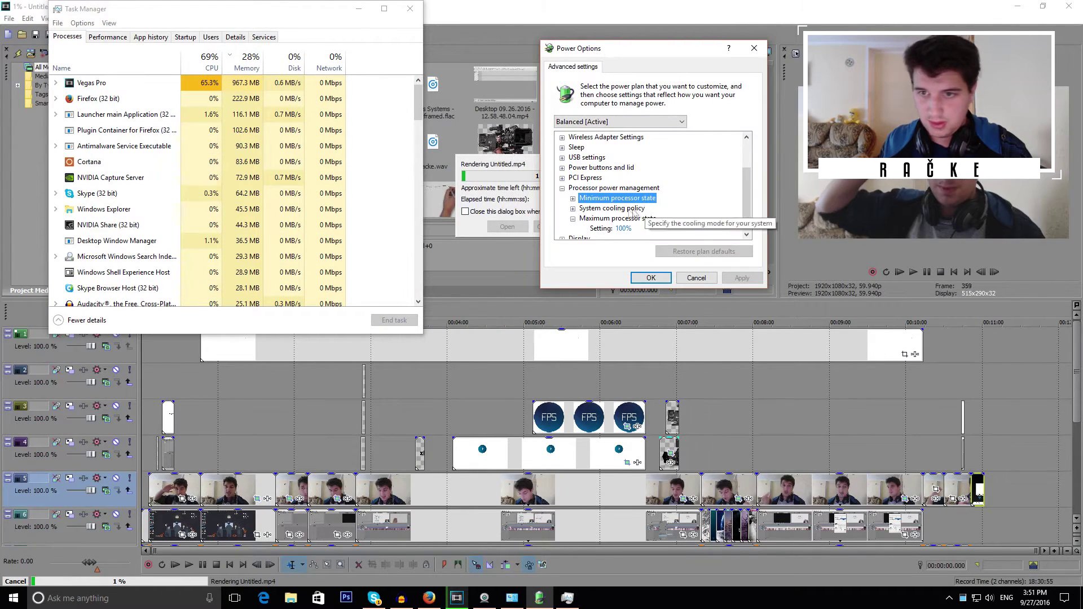
Set the Balanced plan's maximum processor state to 20% and apply it during the render
left_click(624, 230)
type("2")
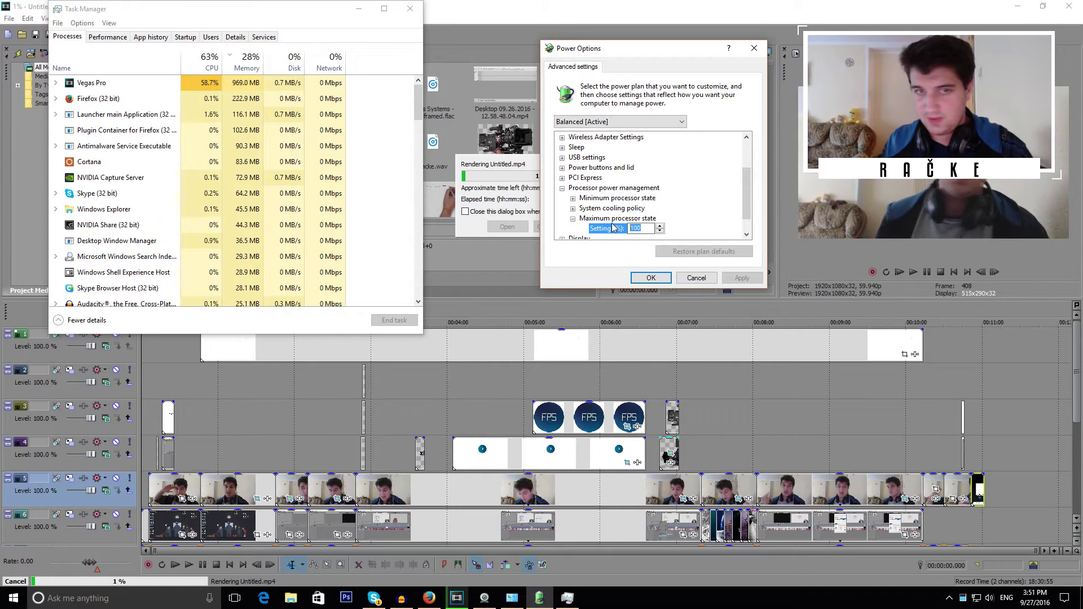
type("0")
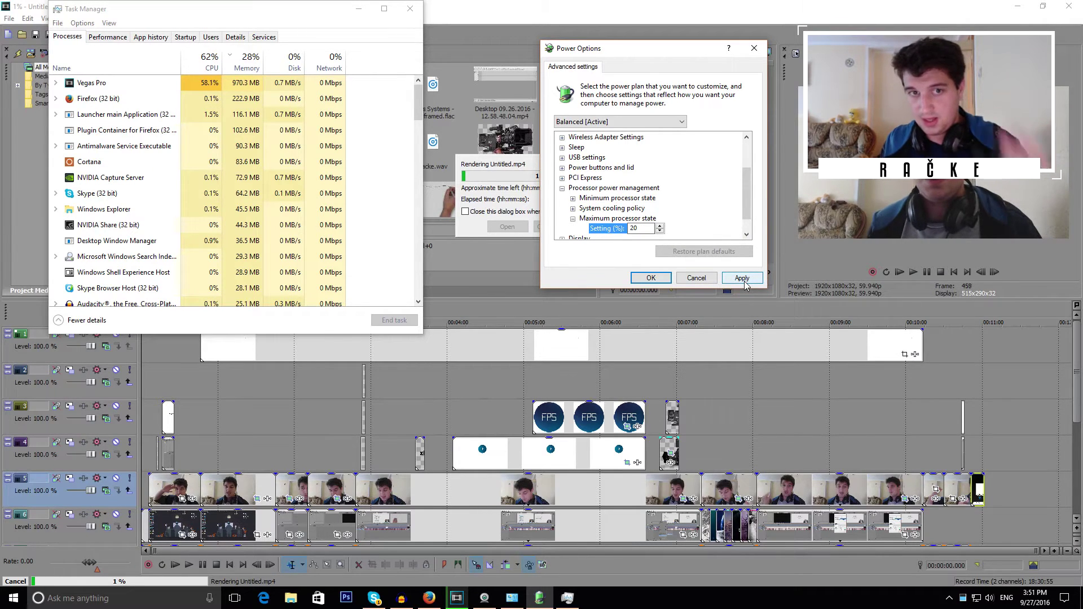
left_click(744, 284)
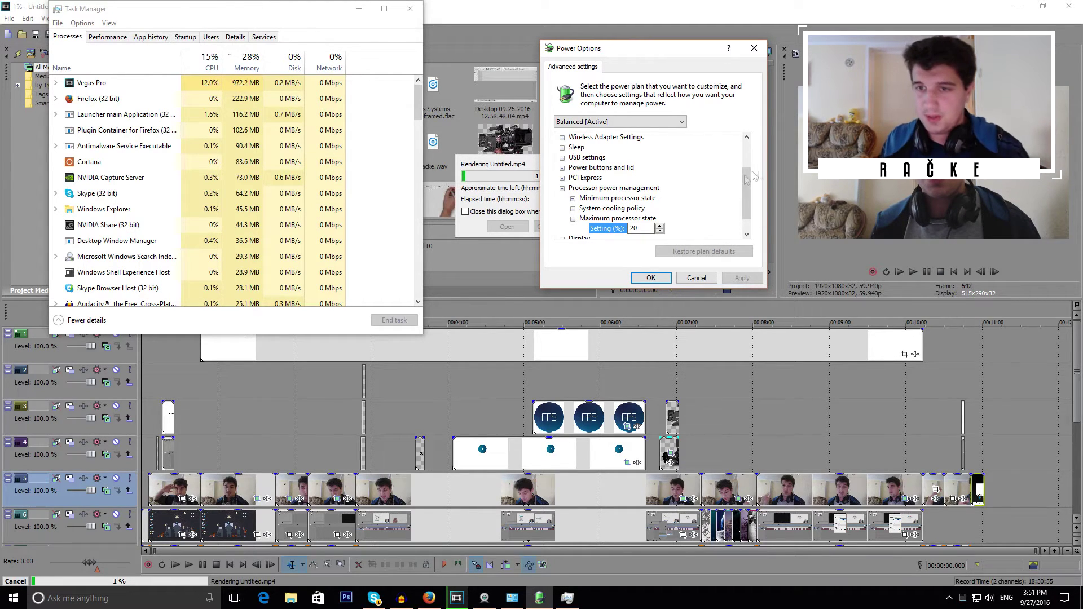
Set the maximum processor state to 100%, apply it, and close the advanced power settings
double_click(634, 228)
type("100")
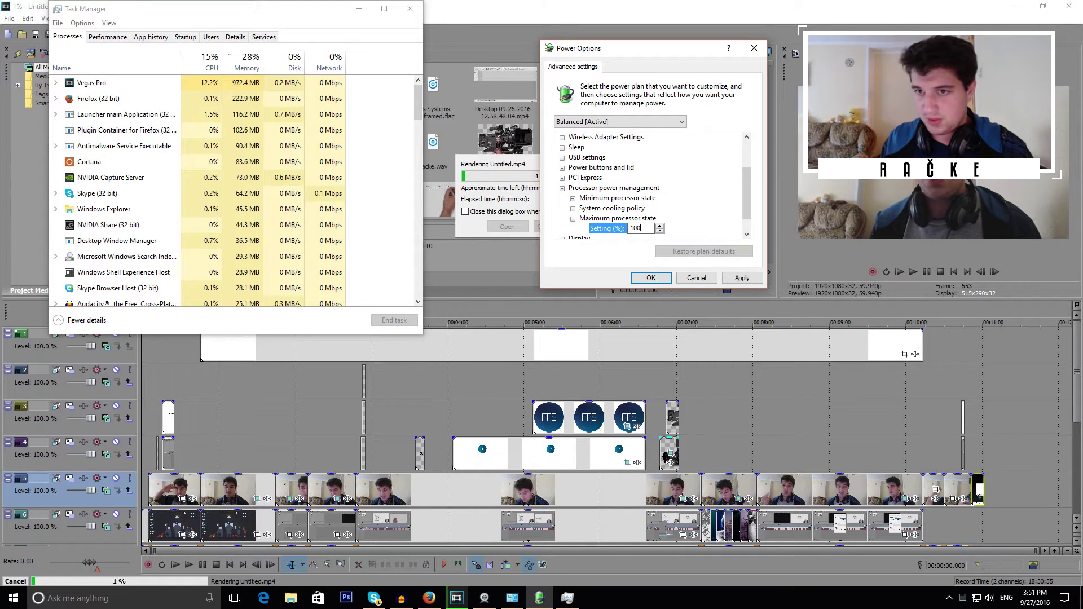
left_click(746, 280)
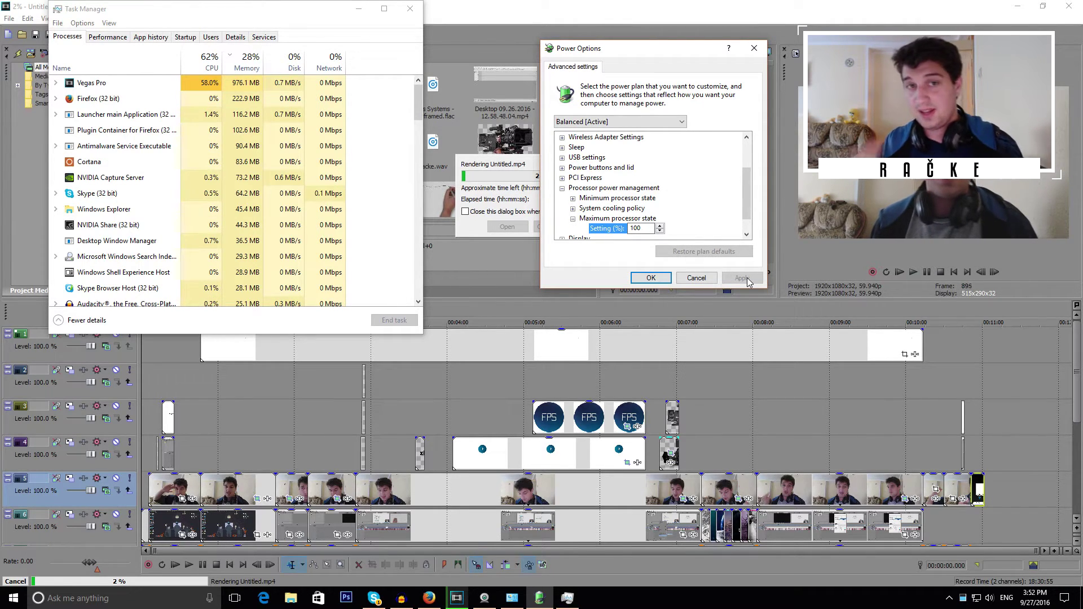
left_click(651, 278)
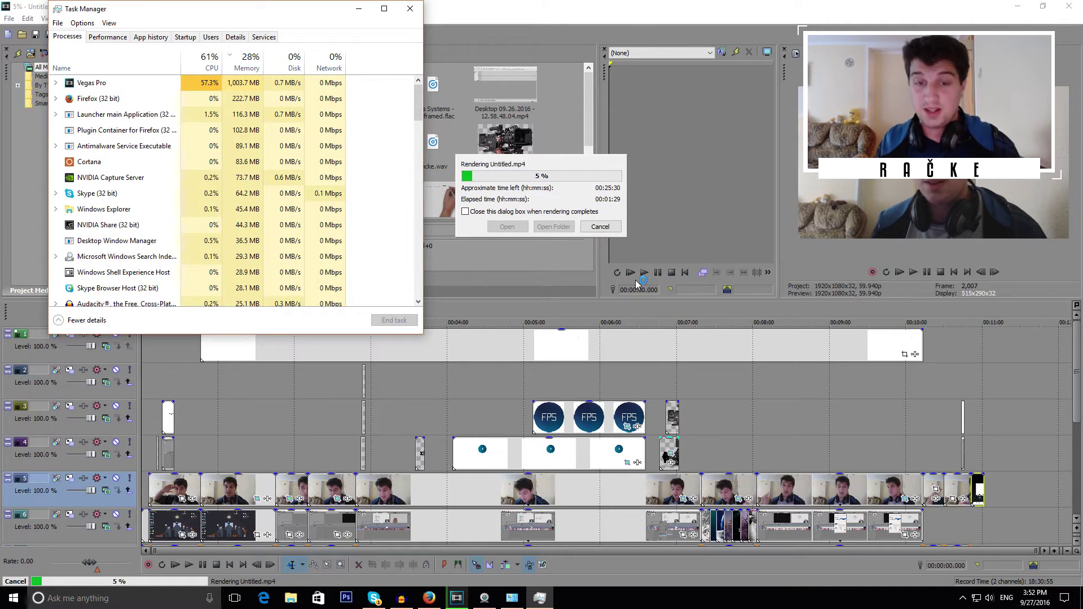
Switch to File Explorer and launch BES.exe from the BES_1.6.2 folder on the Desktop
left_click(291, 599)
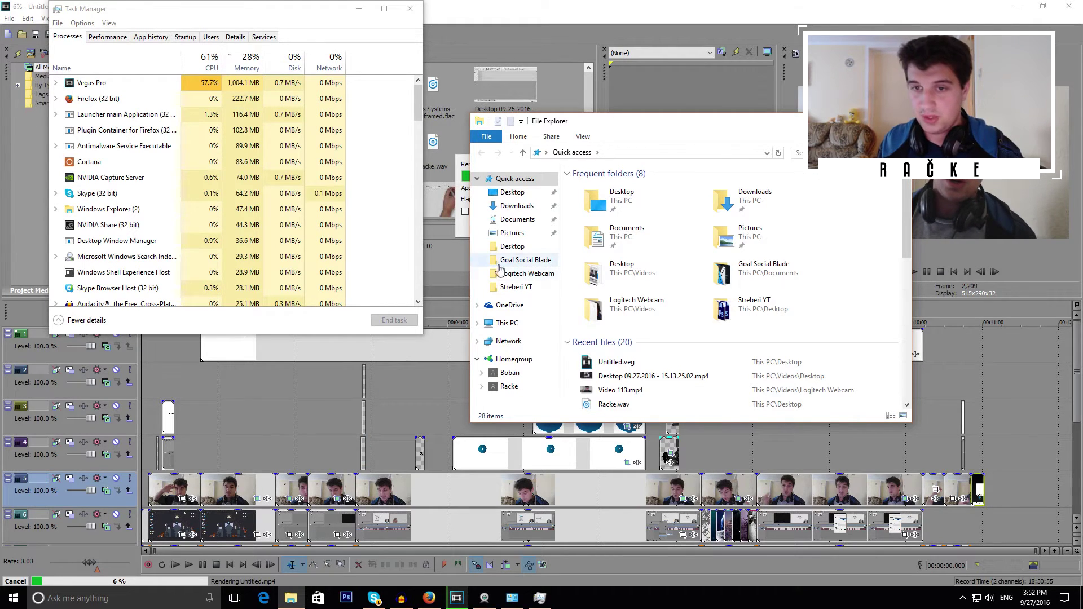
left_click(522, 247)
left_click(512, 192)
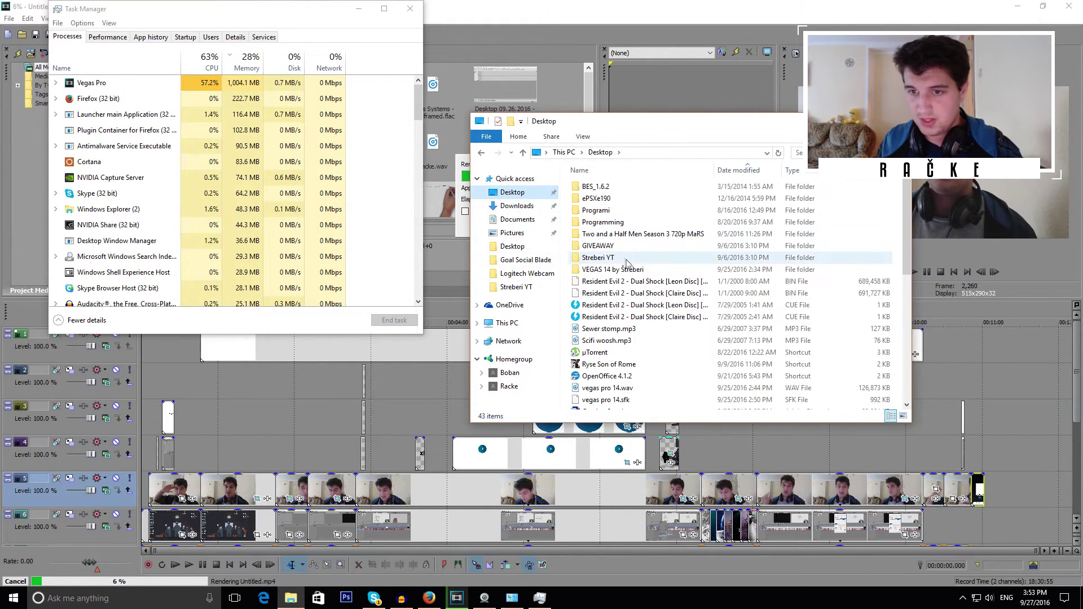
double_click(597, 188)
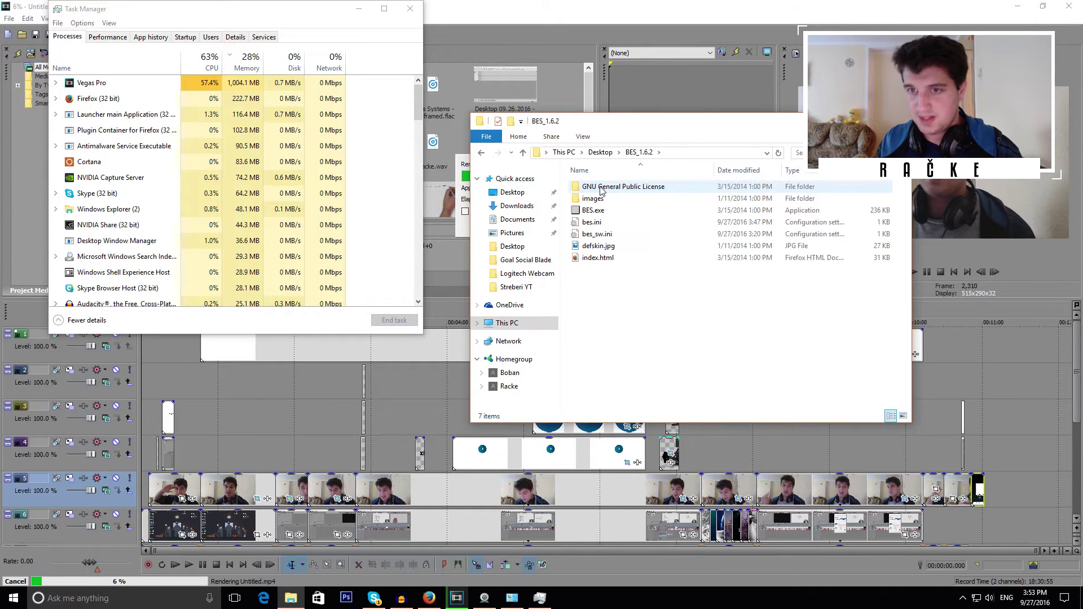
double_click(594, 210)
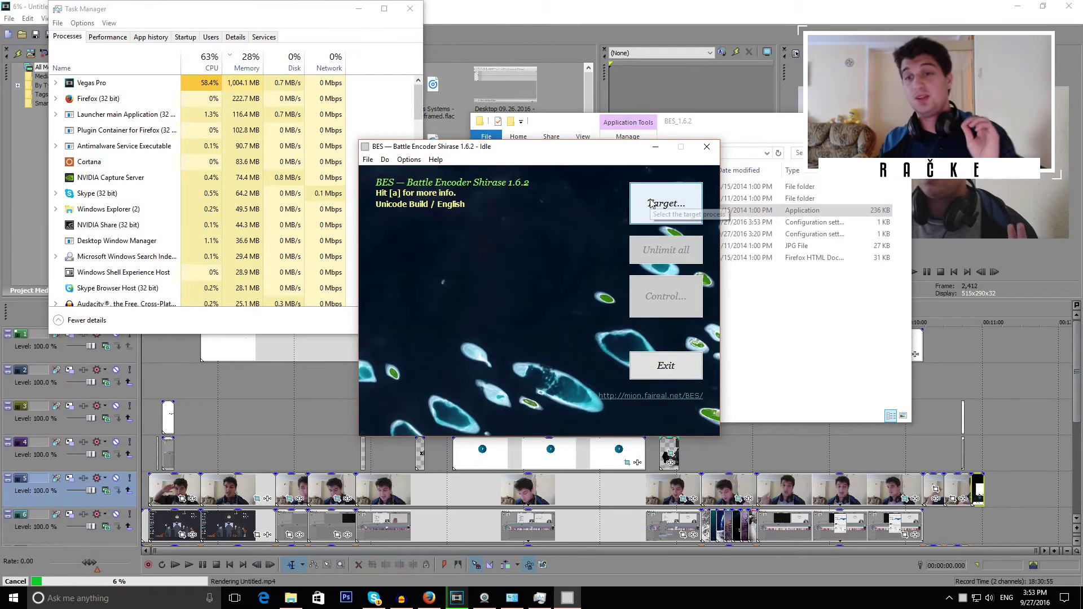
Target the vegas130.exe process in Battle Encoder Shirase and confirm limiting its CPU load
left_click(651, 203)
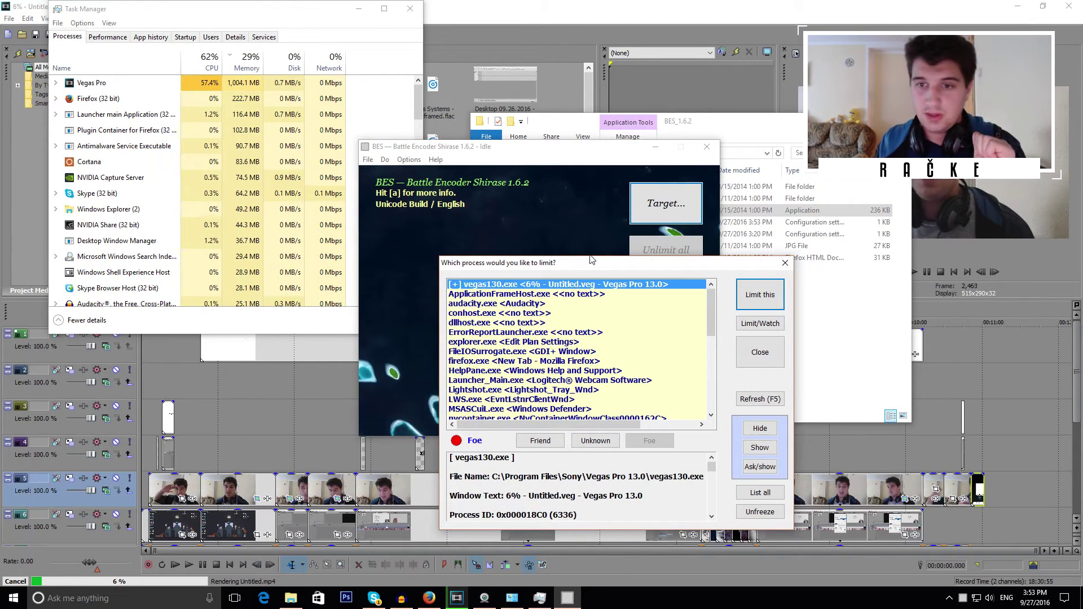
left_click_drag(588, 265, 590, 240)
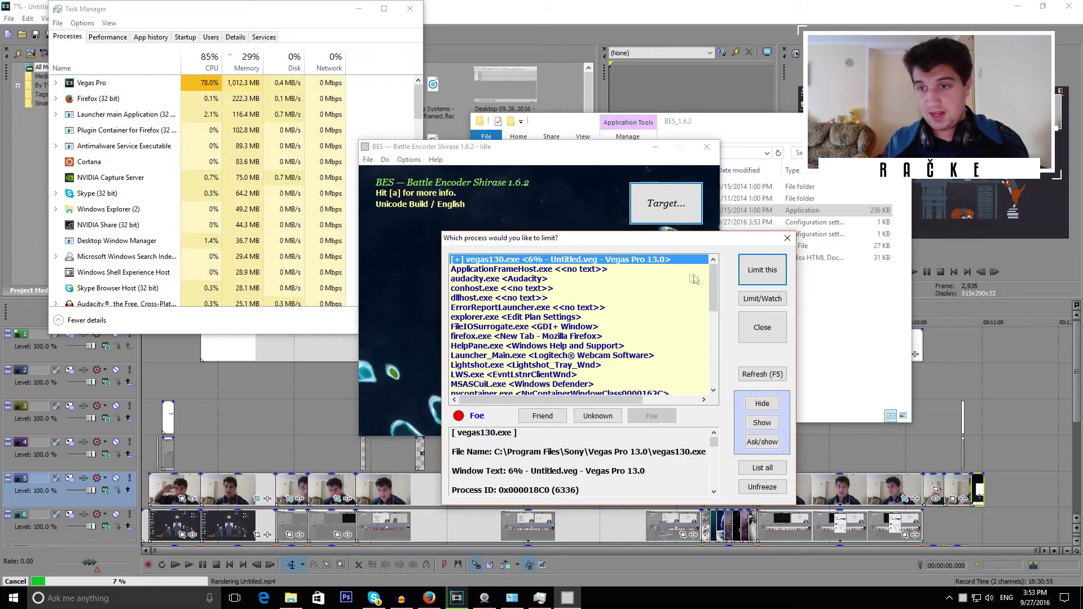
left_click(762, 270)
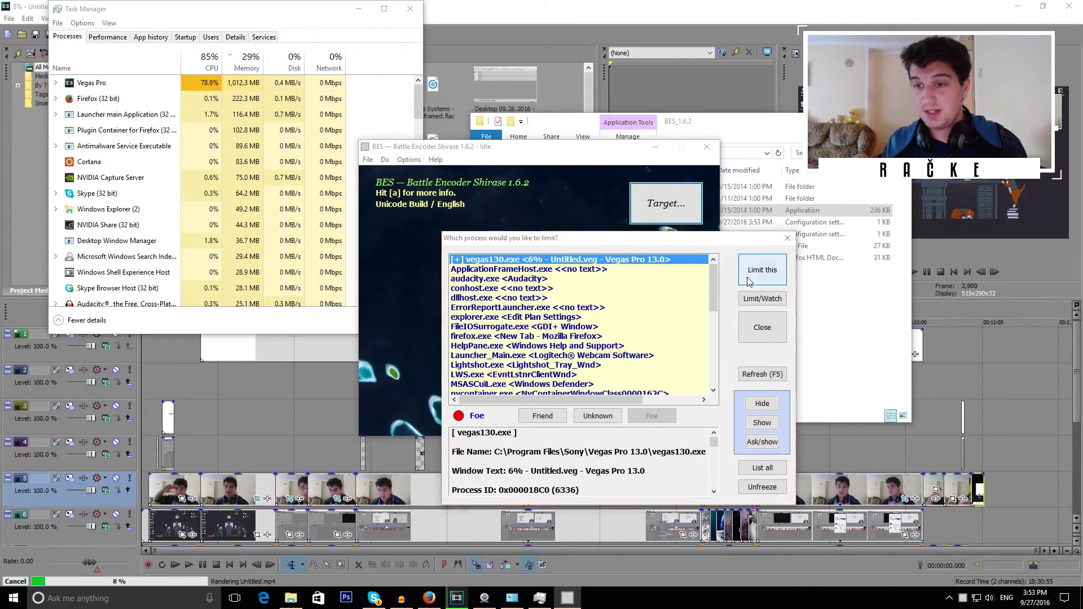
left_click(618, 488)
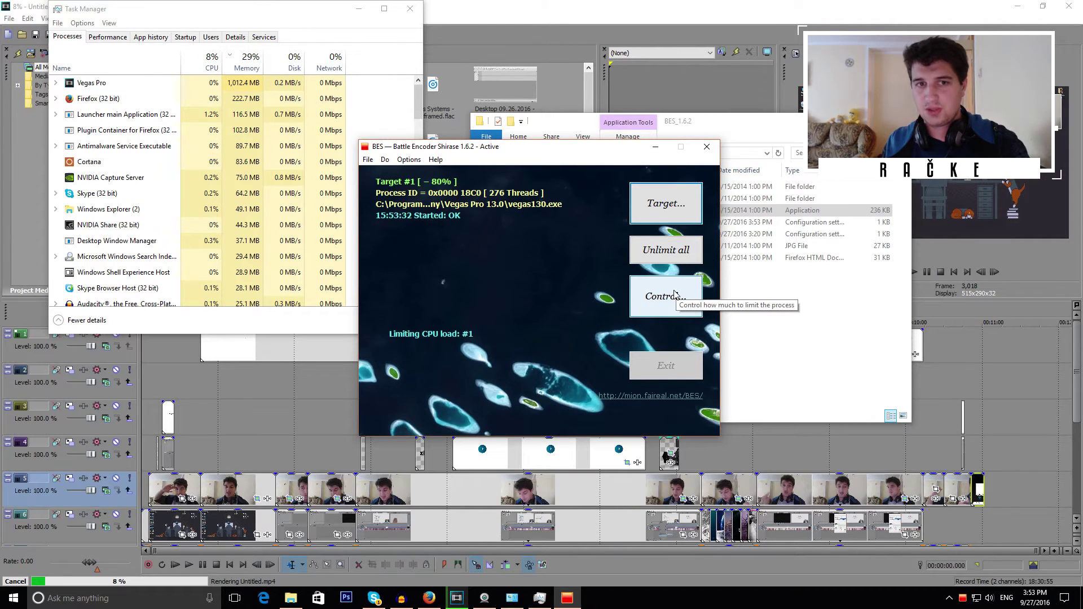
Set the CPU limit for Target #1, vegas130.exe, to −35% in the limiter control
left_click(679, 299)
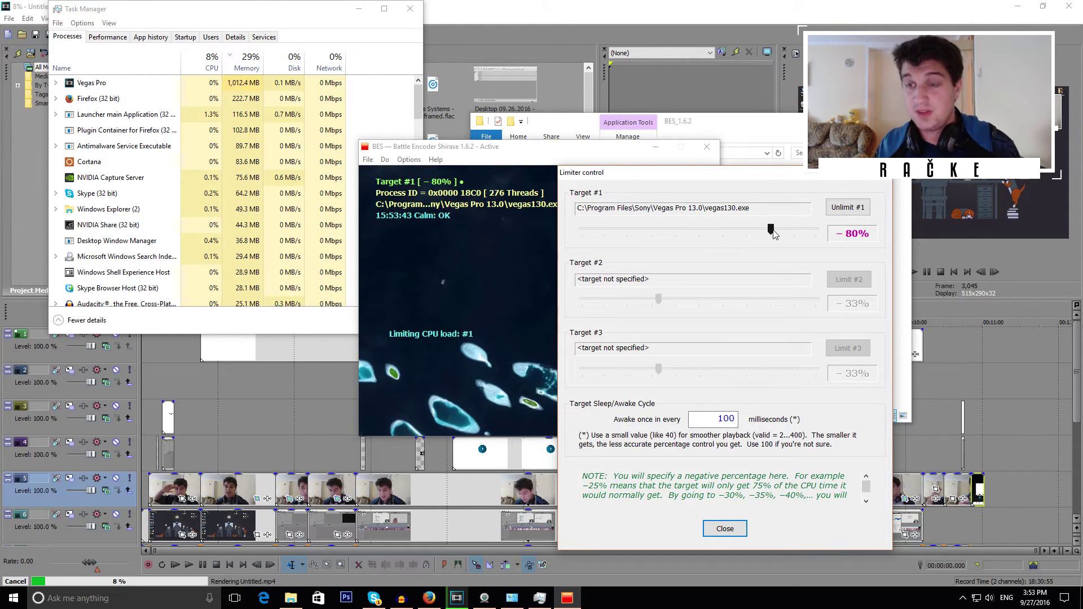
left_click_drag(773, 232, 505, 227)
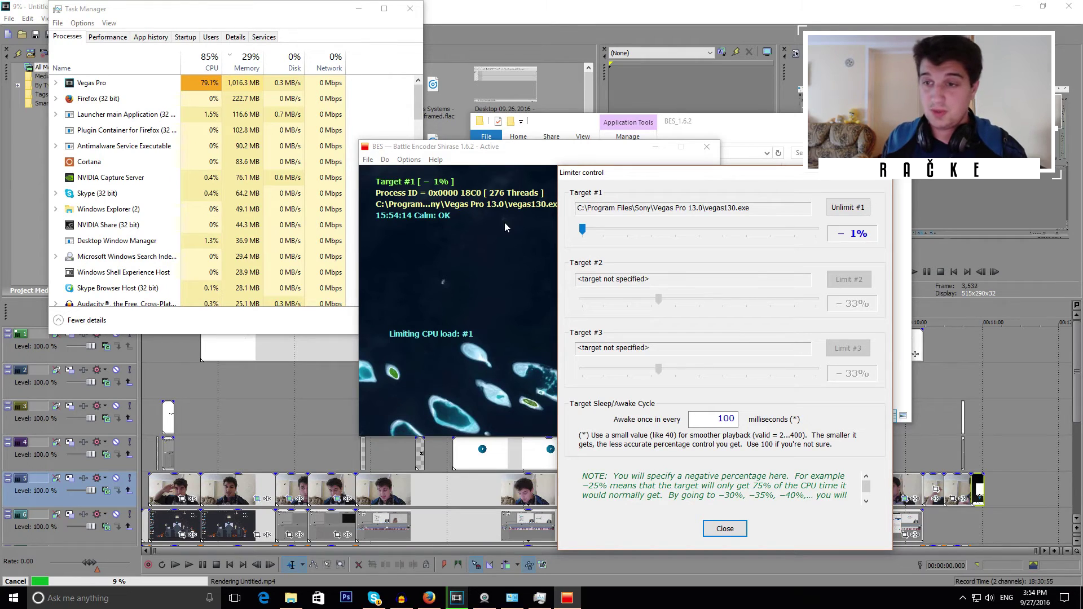
left_click_drag(583, 229, 668, 237)
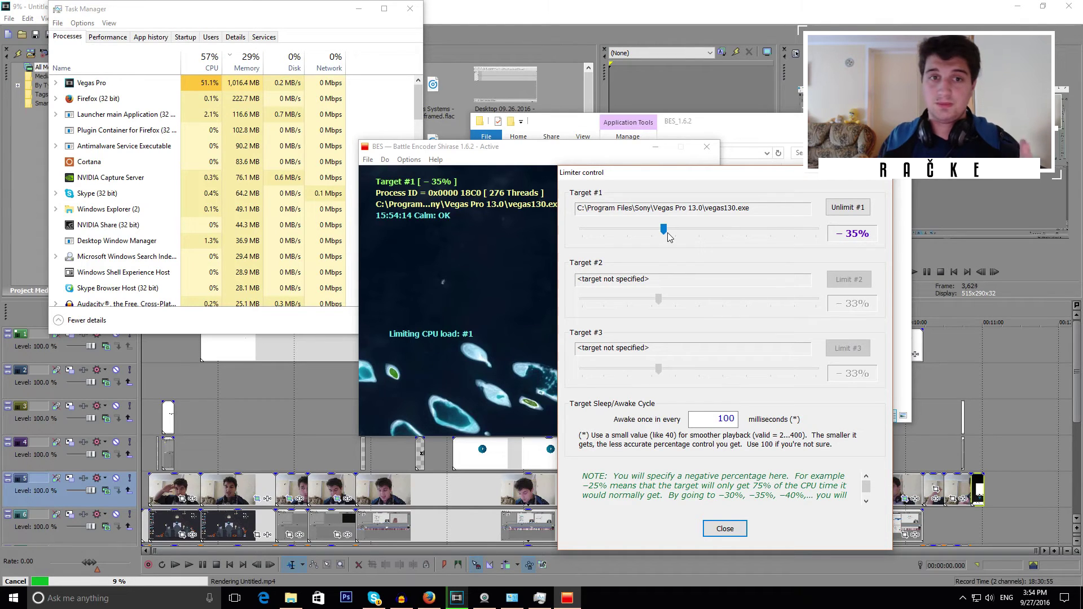